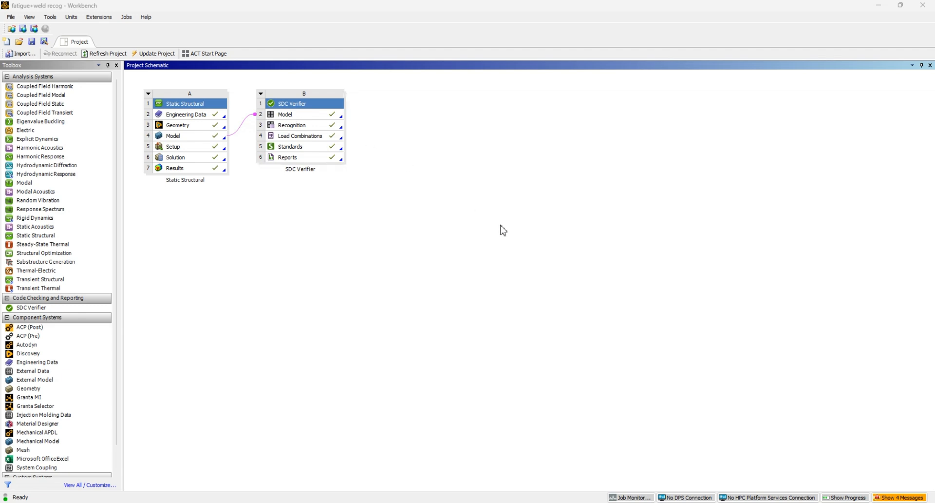
Step: Switch from Workbench to the Mechanical model and bring up the SDC for Ansys window
{"action": "mouse_move", "coordinate": [629, 502]}
{"action": "left_click", "coordinate": [628, 463]}
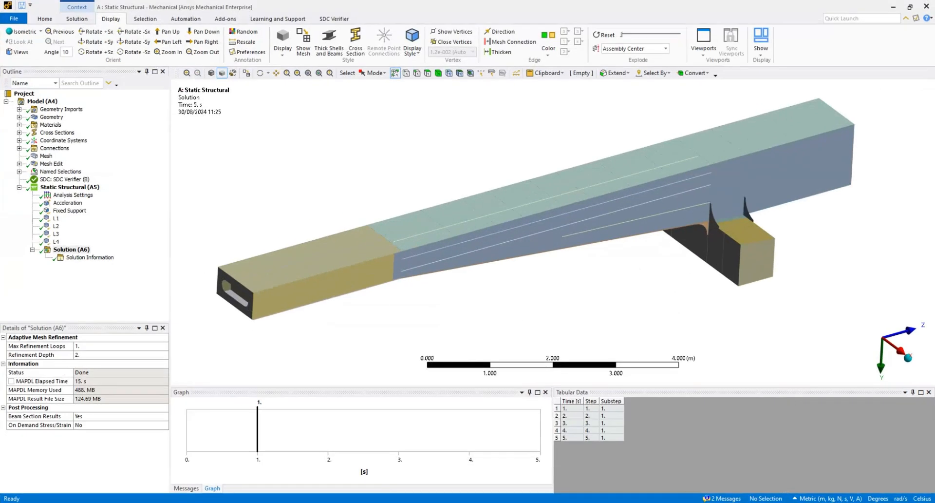
{"action": "mouse_move", "coordinate": [652, 502]}
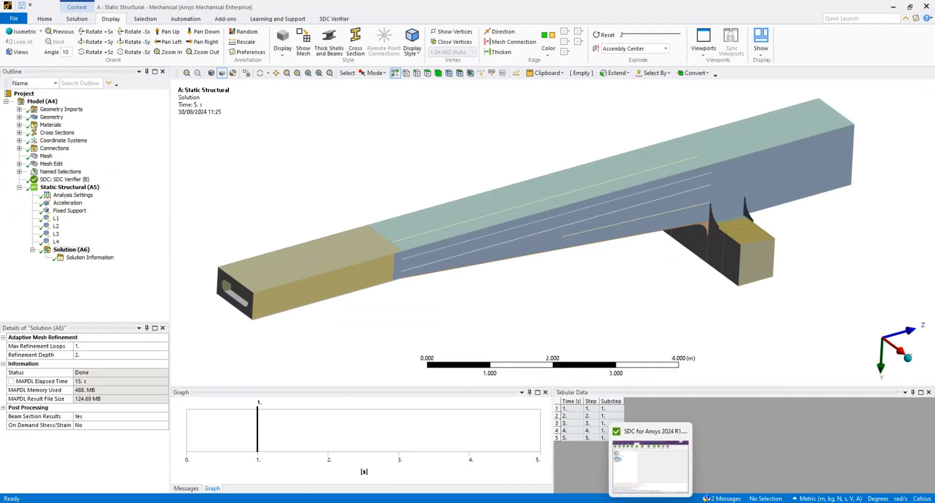
{"action": "left_click", "coordinate": [658, 470]}
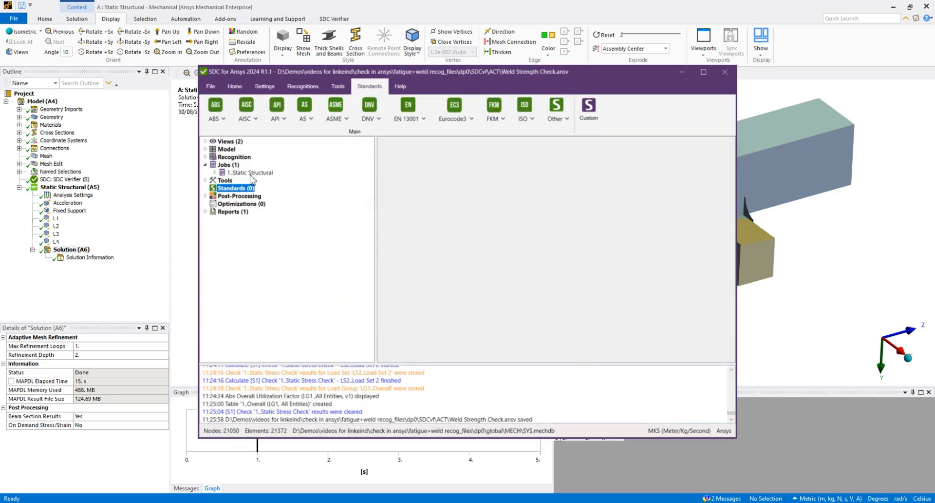
Step: Review the materials, properties, FEM loads and constraints imported with the model
{"action": "left_click", "coordinate": [206, 149]}
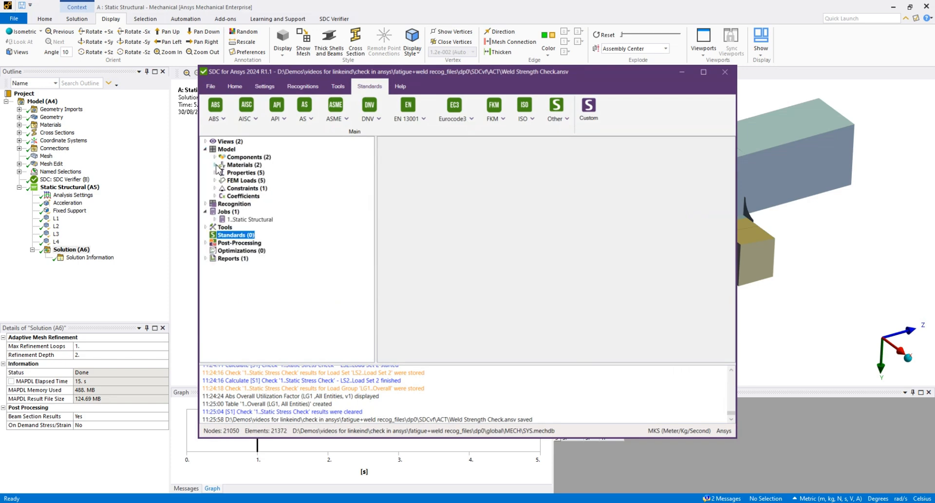
{"action": "left_click", "coordinate": [215, 166]}
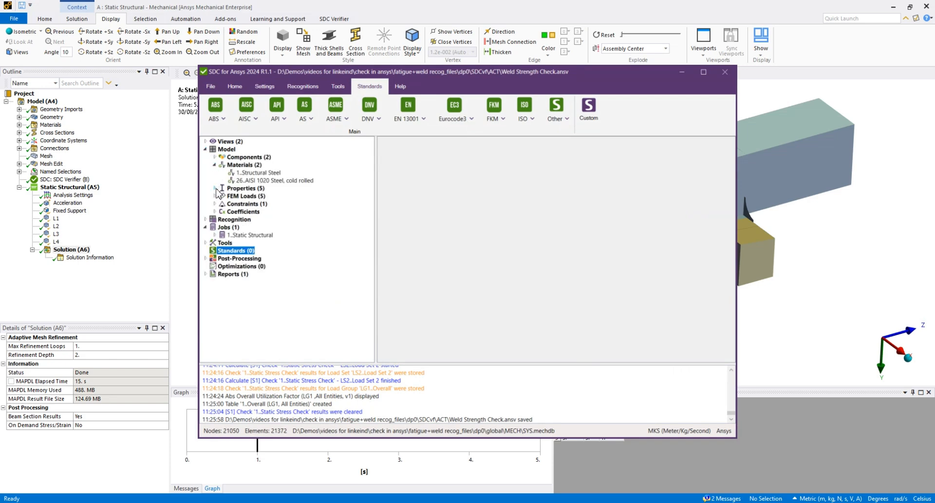
{"action": "left_click", "coordinate": [215, 188]}
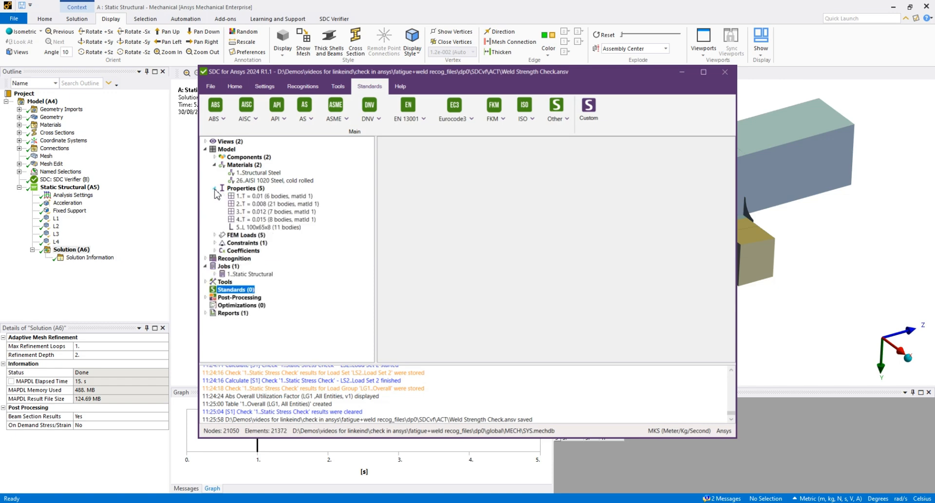
{"action": "left_click", "coordinate": [214, 235]}
{"action": "left_click", "coordinate": [215, 282]}
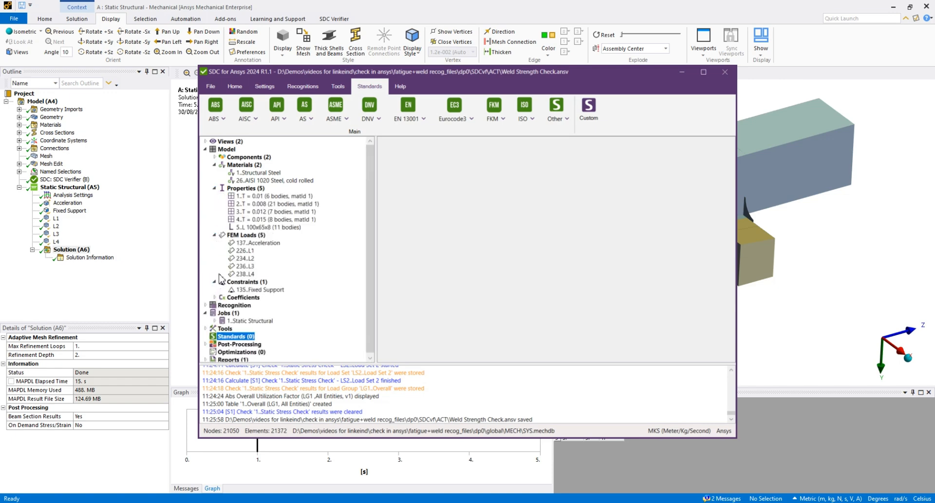
{"action": "left_click", "coordinate": [206, 149]}
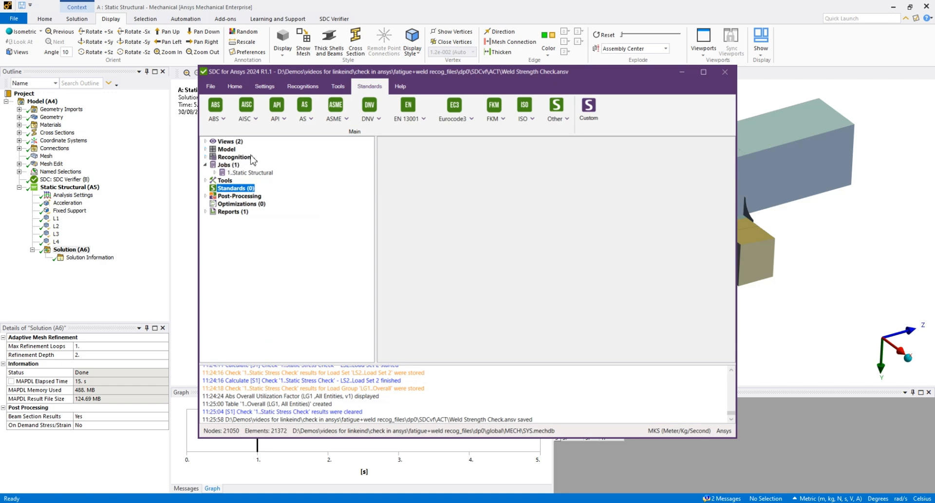
Step: Examine the Static Structural job's individual loads, load sets and the definition of the Overall load group
{"action": "left_click", "coordinate": [215, 173]}
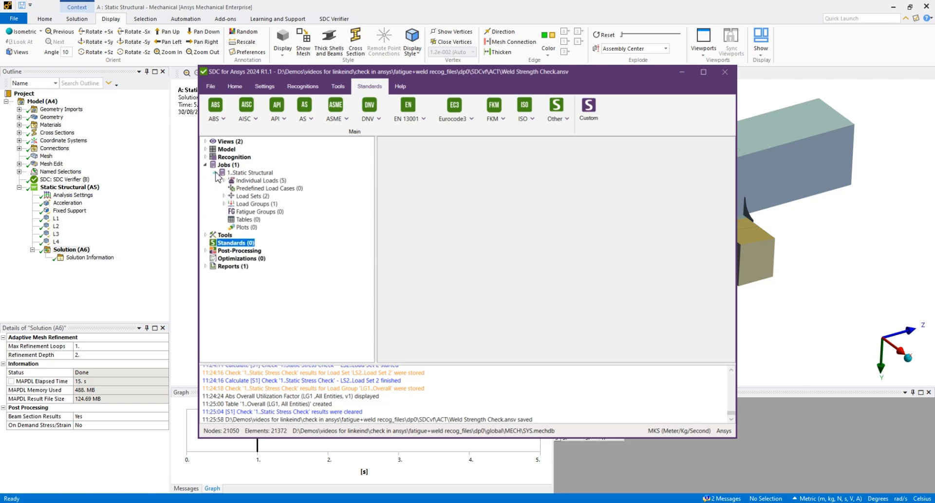
{"action": "left_click", "coordinate": [224, 181]}
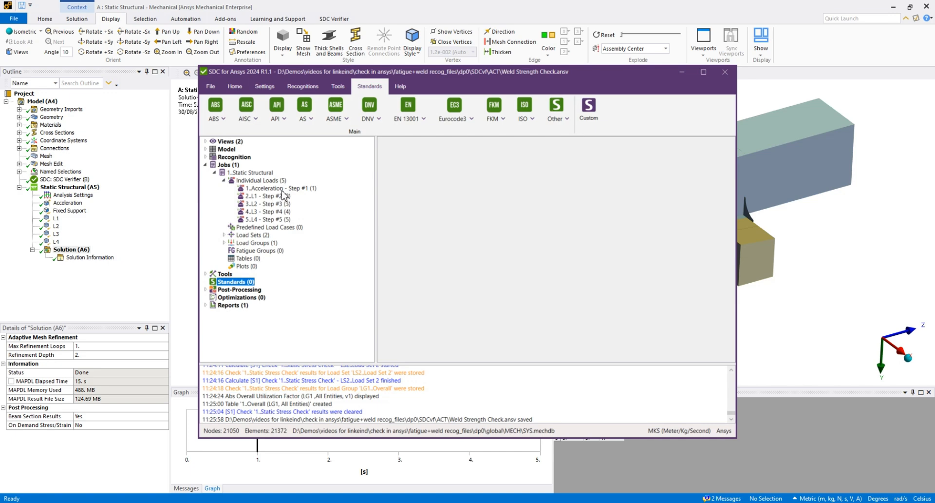
{"action": "left_click", "coordinate": [224, 235]}
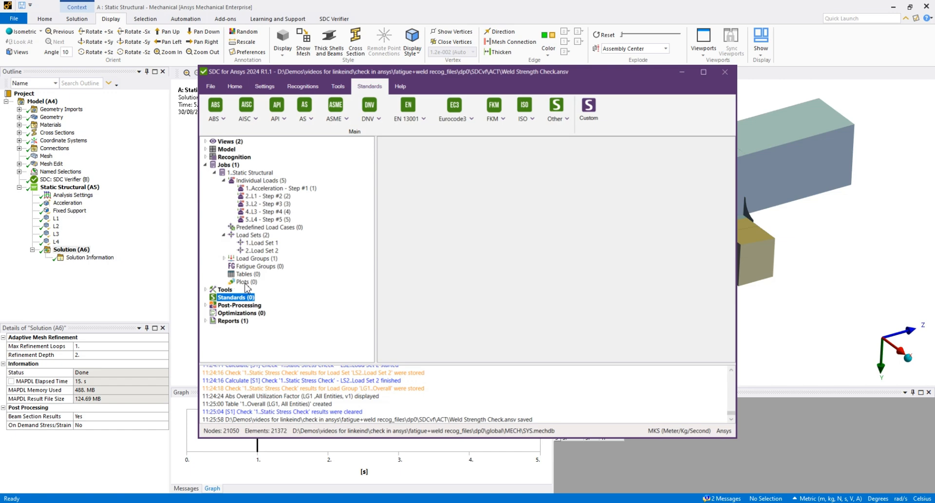
{"action": "left_click", "coordinate": [224, 258]}
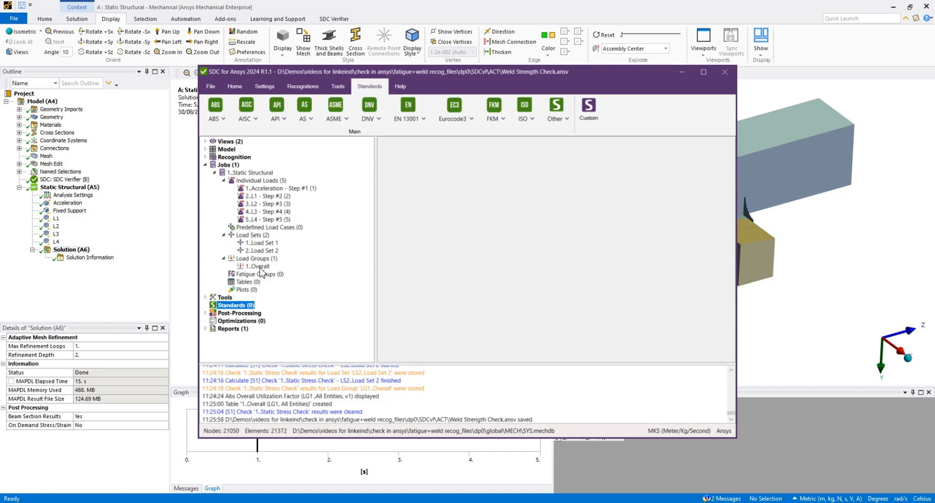
{"action": "left_click", "coordinate": [259, 267]}
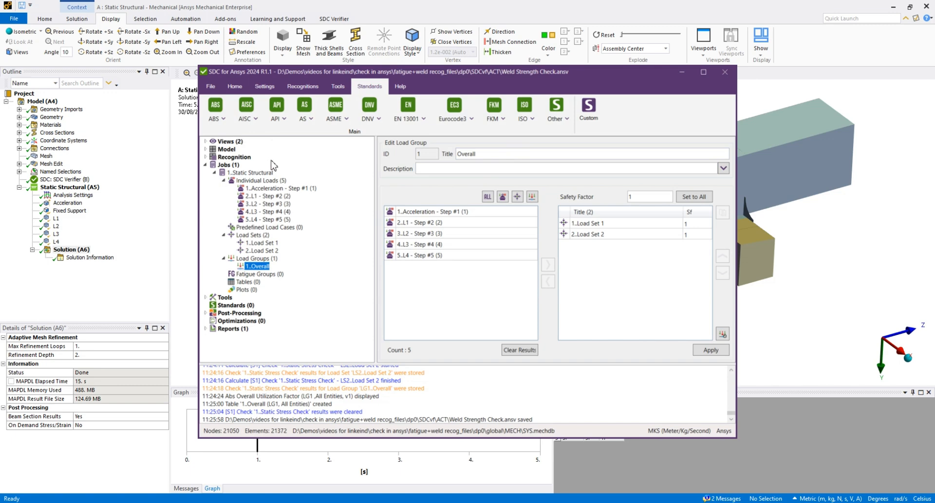
{"action": "right_click", "coordinate": [237, 309]}
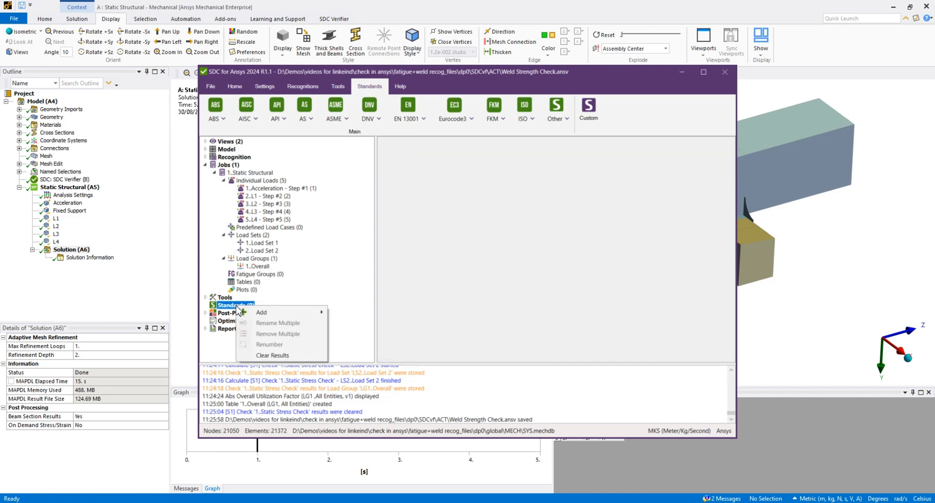
{"action": "mouse_move", "coordinate": [264, 314]}
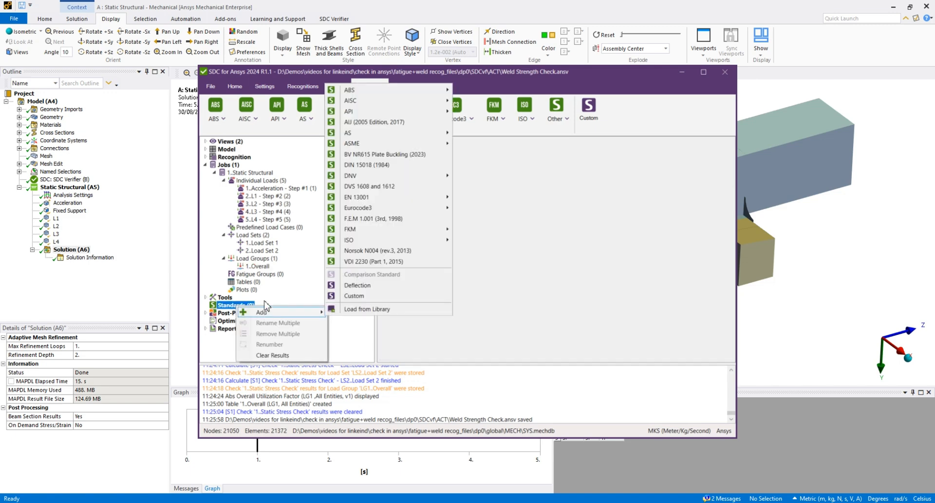
{"action": "left_click", "coordinate": [410, 70]}
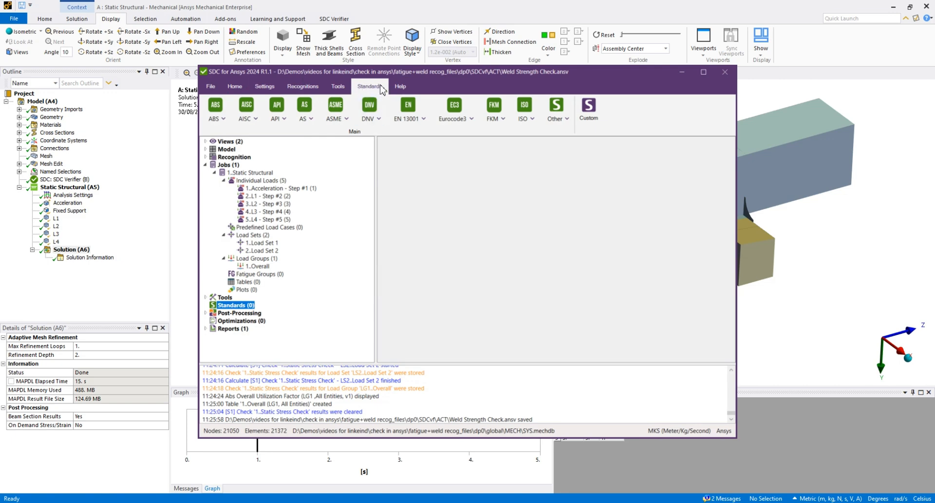
Step: Add the EN 13001 Fatigue (2018) standard for all entities, with its static and fatigue strength parameters filled in automatically
{"action": "left_click", "coordinate": [424, 120]}
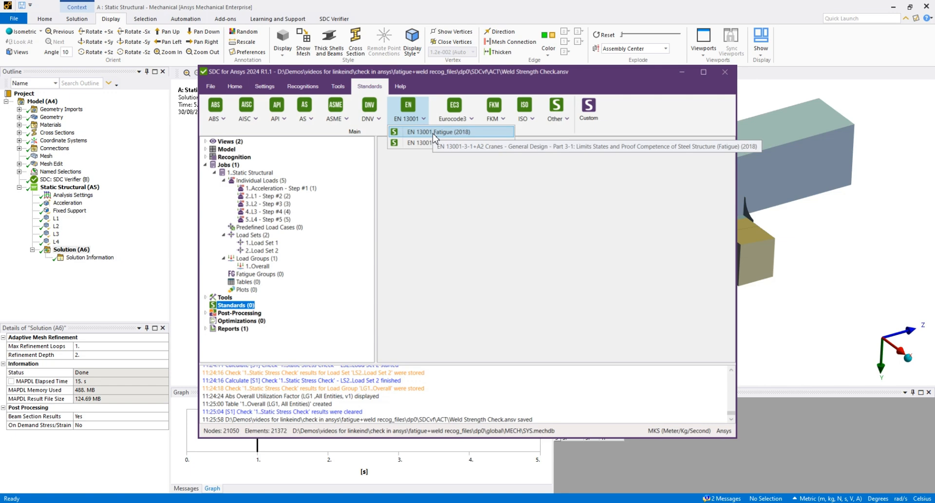
{"action": "left_click", "coordinate": [433, 133]}
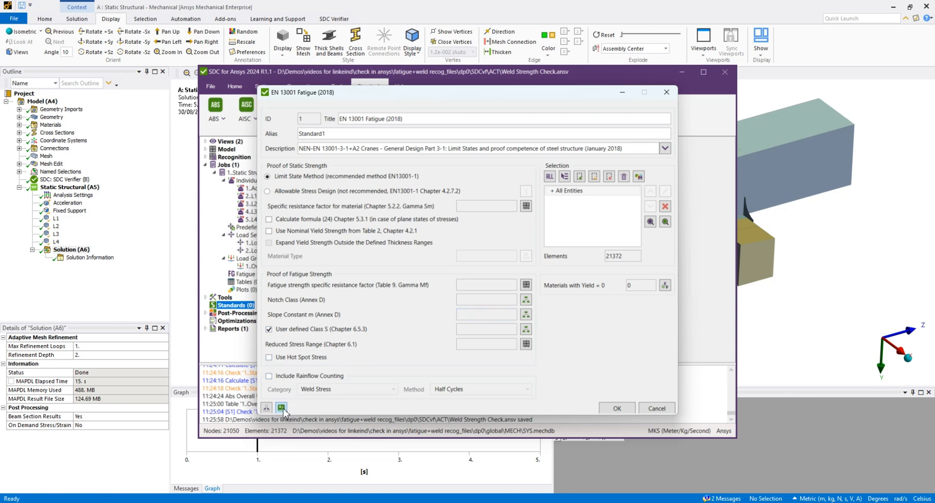
{"action": "left_click", "coordinate": [282, 407]}
{"action": "left_click", "coordinate": [503, 295]}
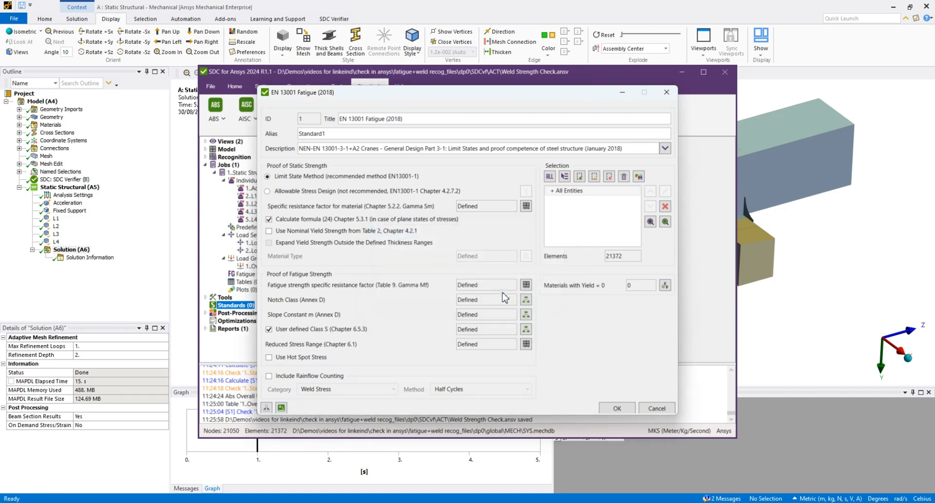
{"action": "left_click", "coordinate": [617, 408]}
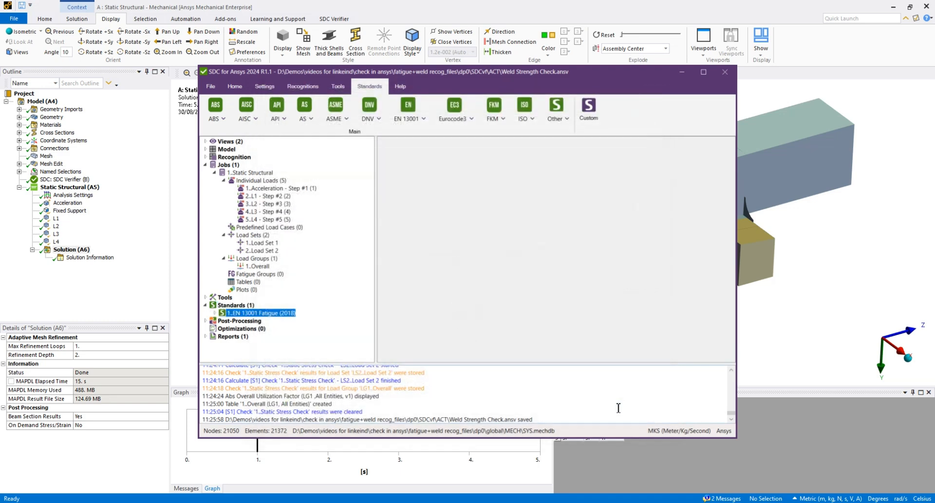
Step: Set up a contour plot of the EN 13001 Static Stress Check using the Overall load group
{"action": "left_click", "coordinate": [216, 313]}
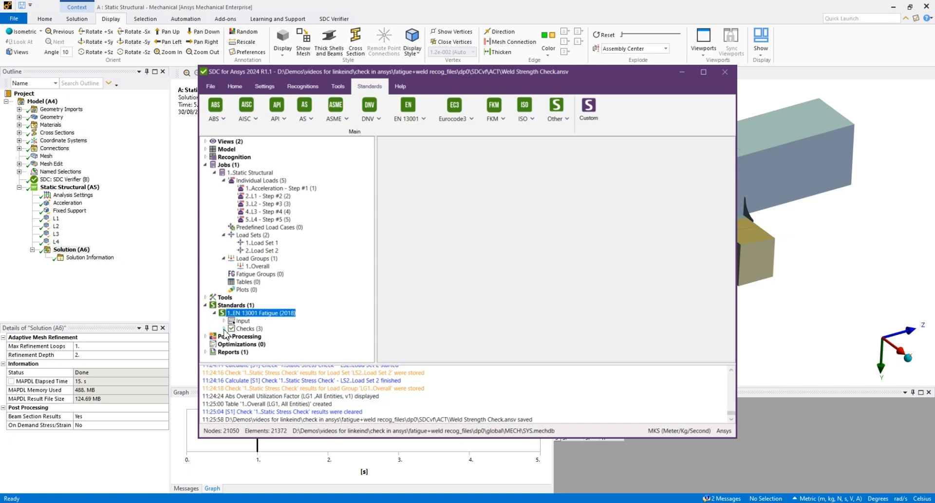
{"action": "left_click", "coordinate": [225, 329]}
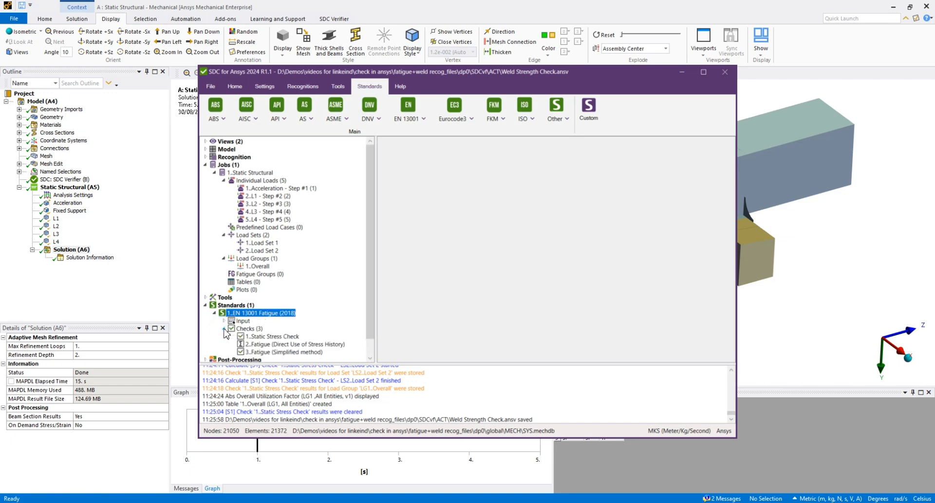
{"action": "right_click", "coordinate": [266, 341]}
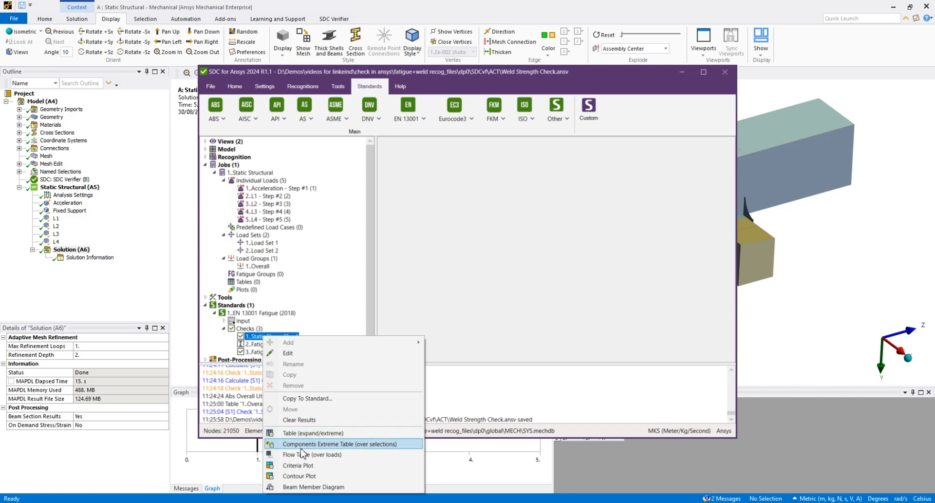
{"action": "left_click", "coordinate": [300, 476]}
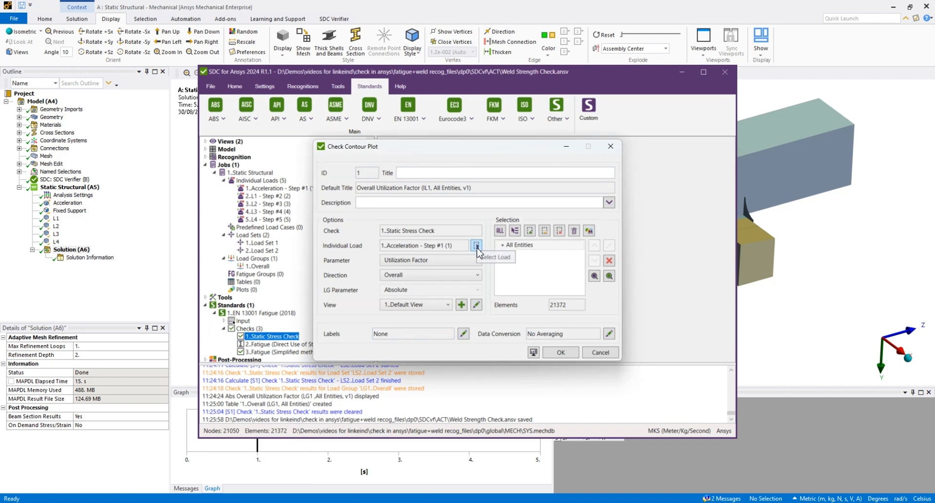
{"action": "left_click", "coordinate": [476, 246]}
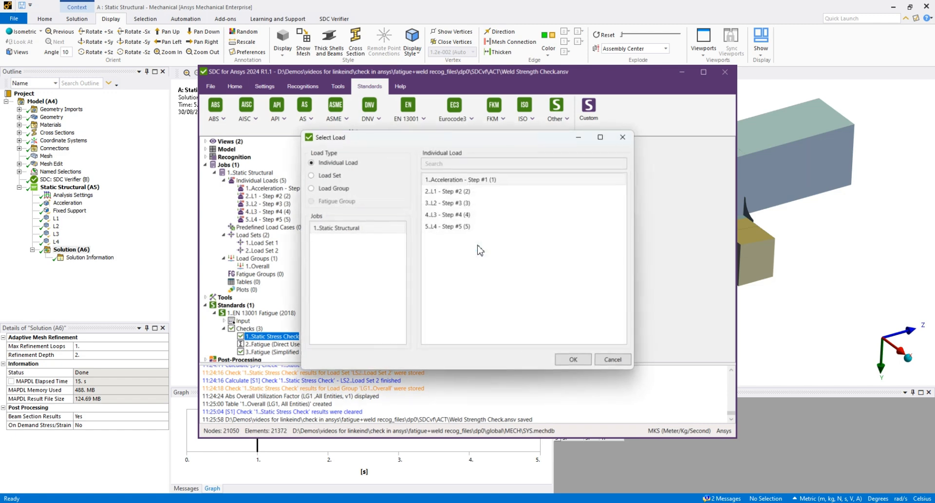
{"action": "left_click", "coordinate": [322, 188]}
{"action": "left_click", "coordinate": [448, 179]}
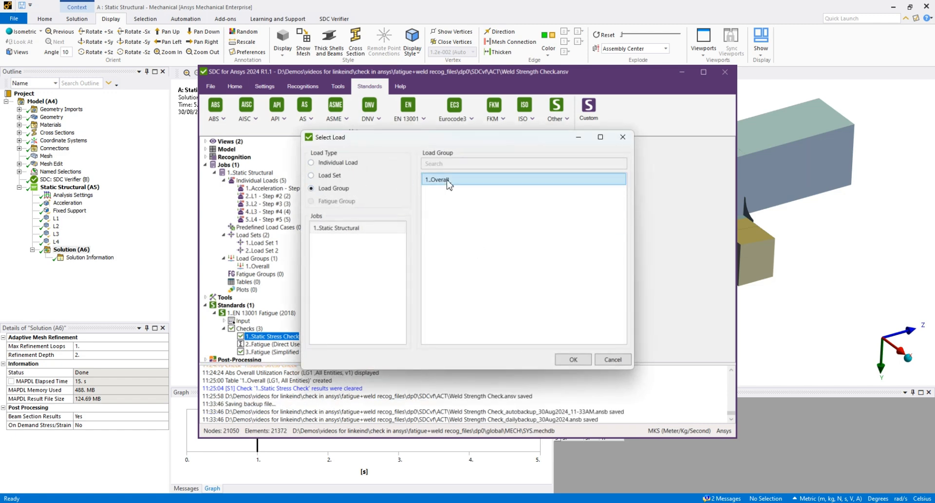
{"action": "left_click", "coordinate": [574, 360]}
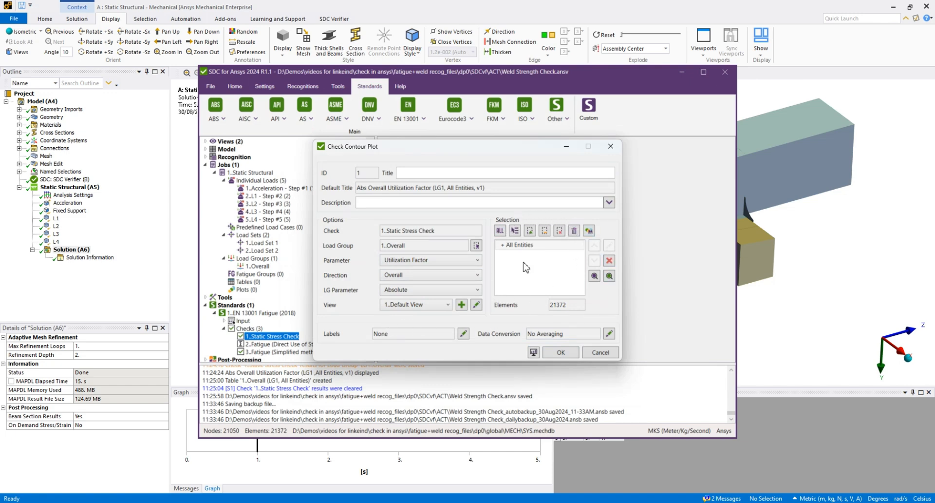
Step: Preview the utilization factor contour plot on the model and inspect the area around the support bracket
{"action": "left_click", "coordinate": [534, 352]}
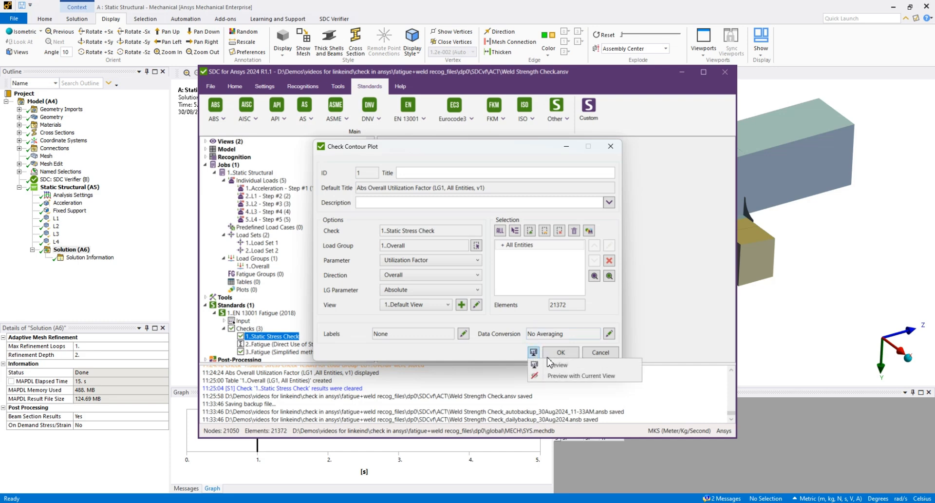
{"action": "left_click", "coordinate": [562, 372]}
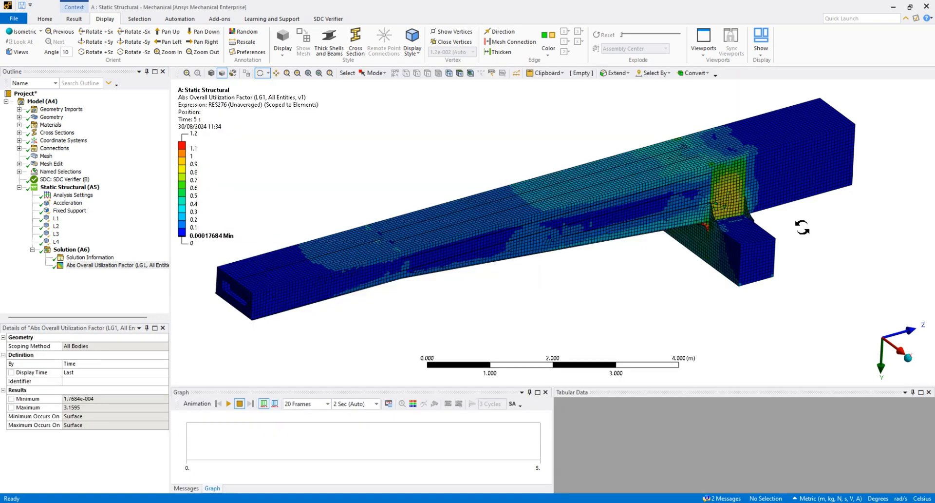
{"action": "middle_click_drag", "start_coordinate": [720, 230], "coordinate": [672, 215], "text": "shift"}
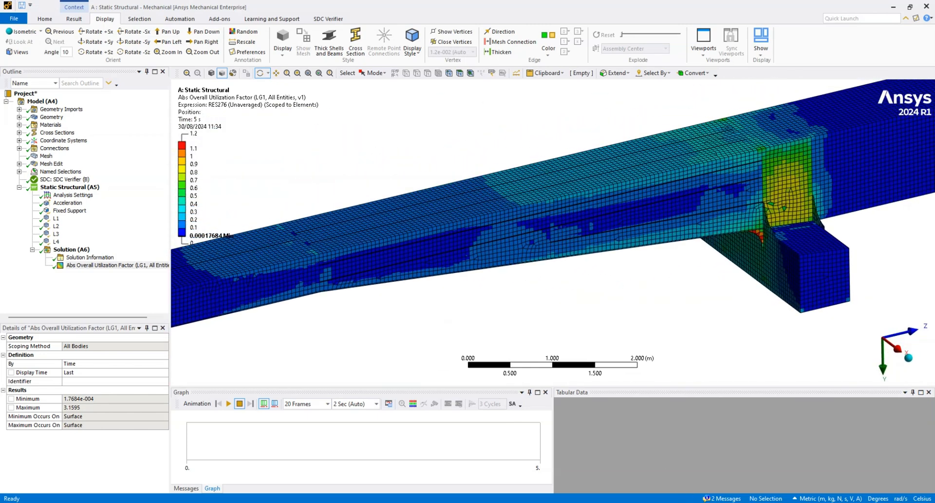
Step: Return to the contour plot definition and save the plot under the Static Stress Check
{"action": "mouse_move", "coordinate": [650, 502]}
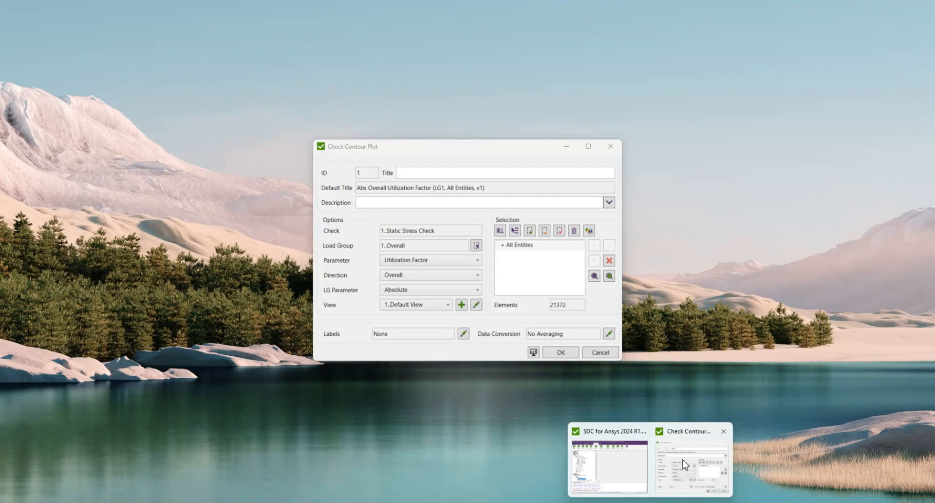
{"action": "left_click", "coordinate": [686, 465]}
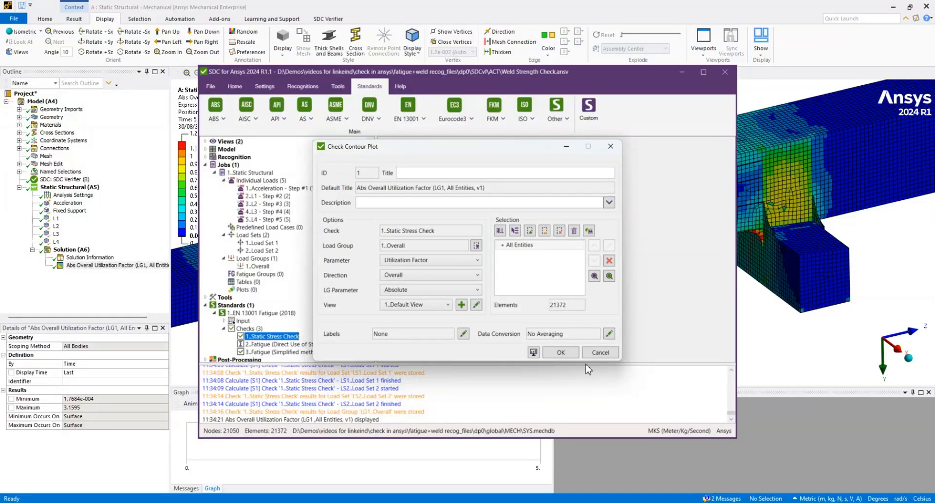
{"action": "left_click", "coordinate": [560, 352]}
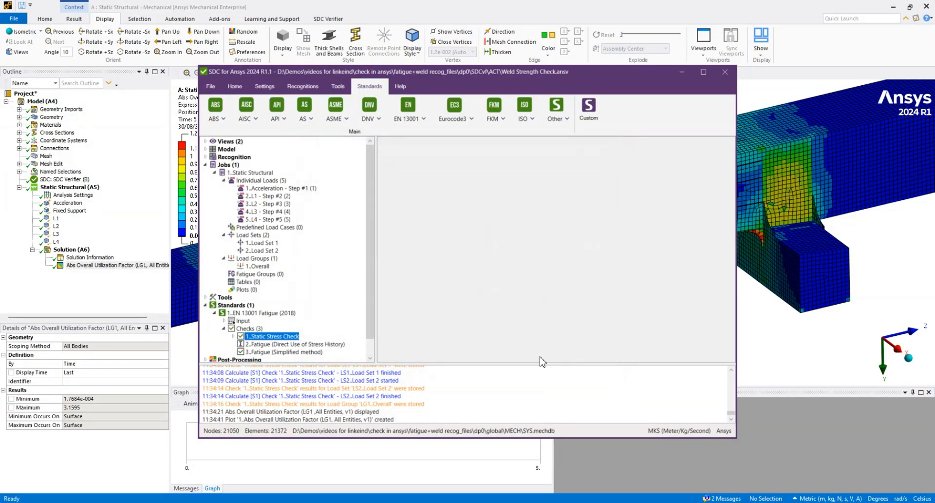
Step: Start a results table for the Static Stress Check and assign it the Overall load group
{"action": "right_click", "coordinate": [269, 338]}
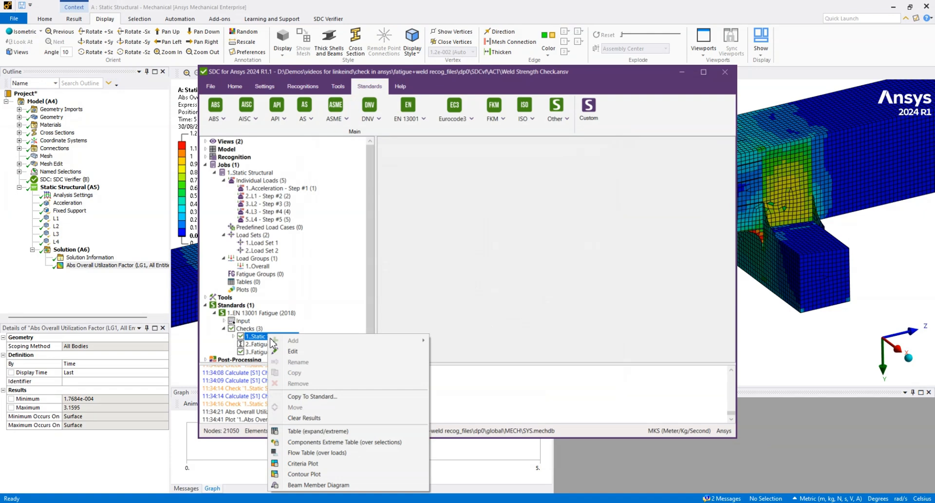
{"action": "left_click", "coordinate": [317, 430]}
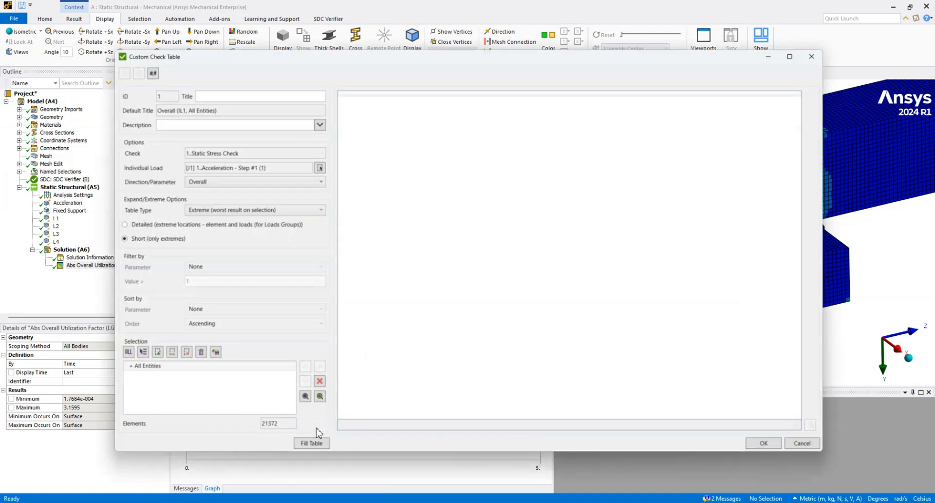
{"action": "left_click", "coordinate": [316, 166]}
{"action": "left_click", "coordinate": [311, 189]}
{"action": "left_click", "coordinate": [448, 179]}
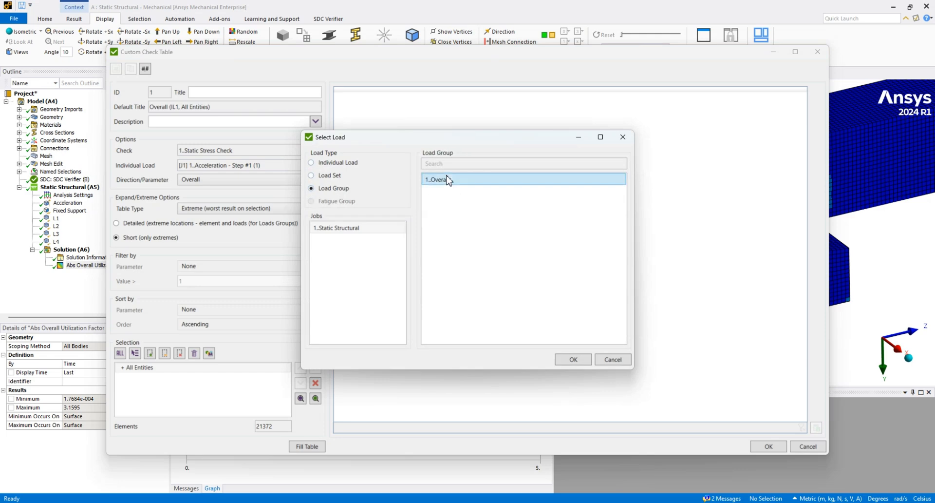
{"action": "left_click", "coordinate": [573, 359]}
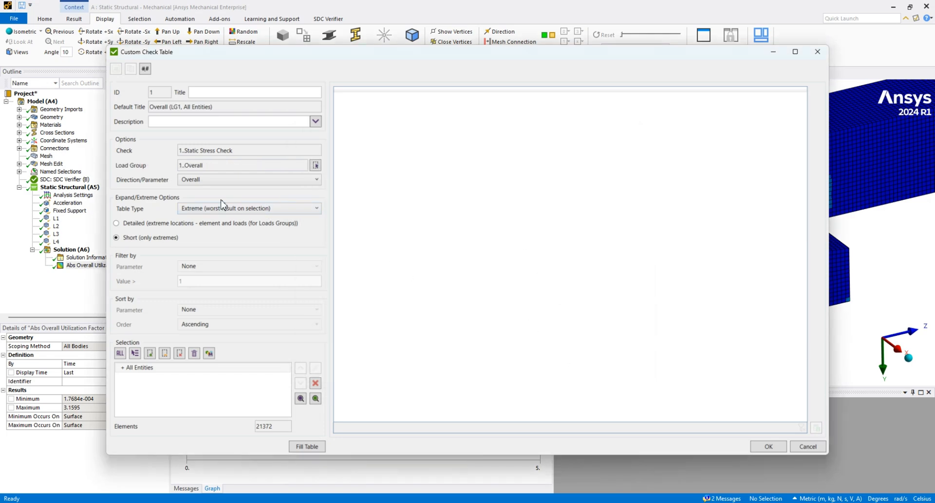
Step: Fill the table in expanded form with results on each node/element and look through the utilization factors
{"action": "left_click", "coordinate": [294, 210]}
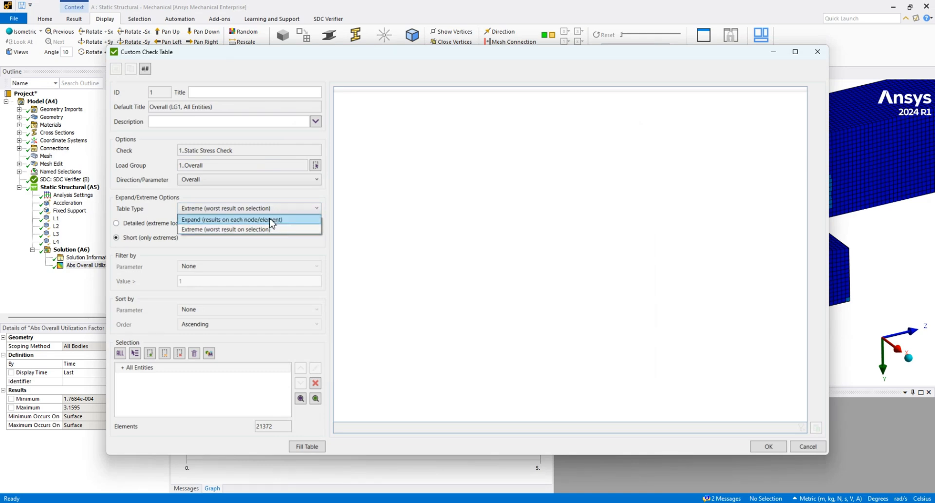
{"action": "left_click", "coordinate": [271, 220]}
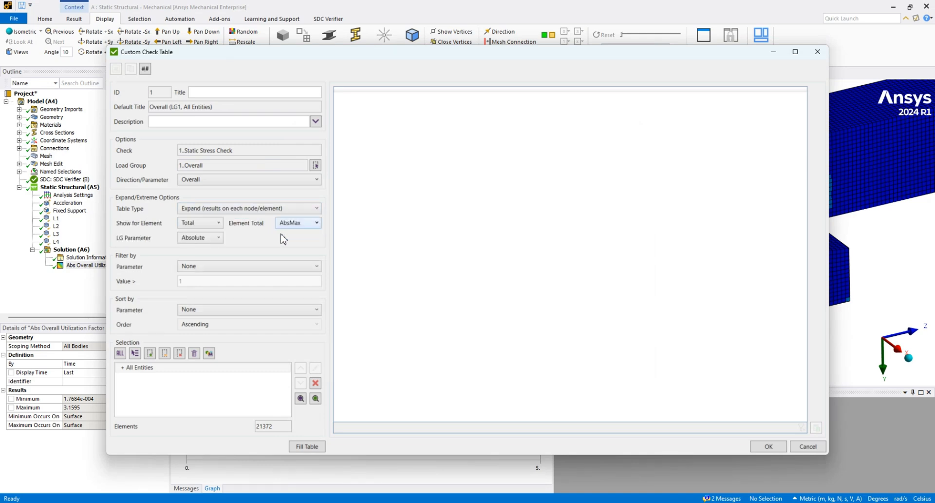
{"action": "left_click", "coordinate": [309, 448]}
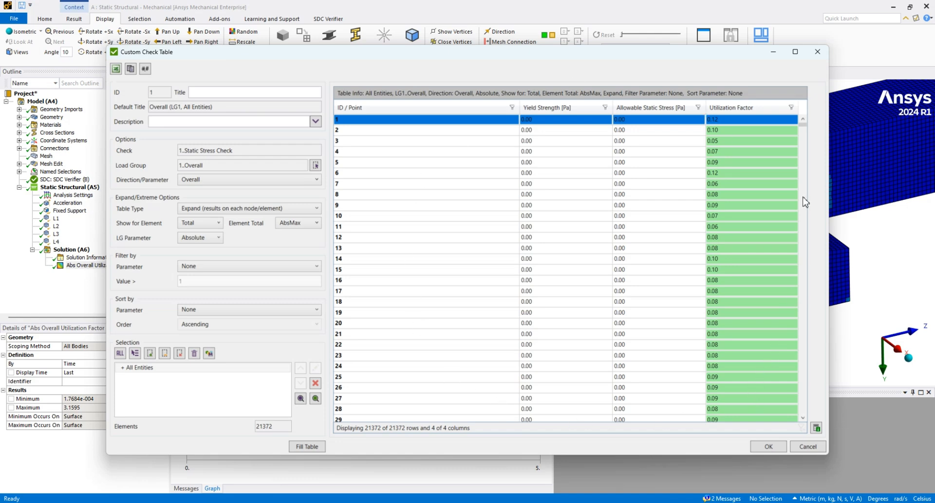
{"action": "scroll", "coordinate": [593, 161], "scroll_direction": "down", "scroll_amount": 14}
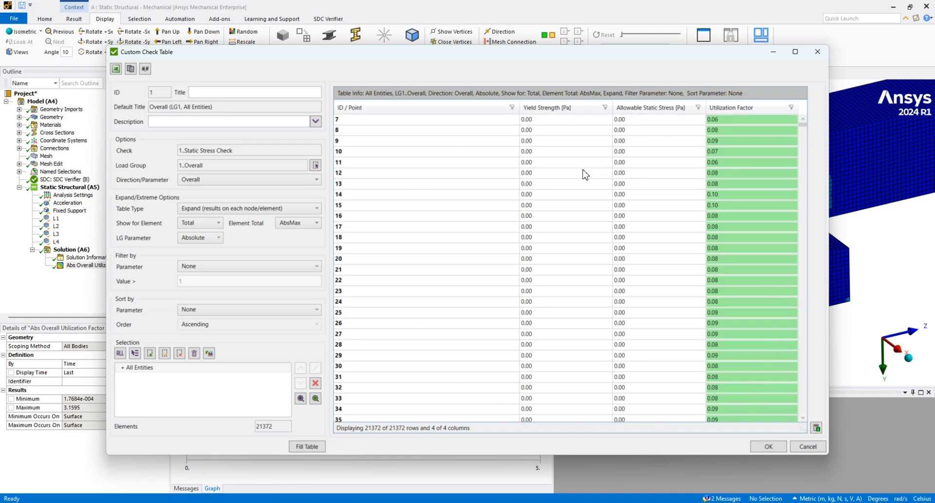
{"action": "scroll", "coordinate": [580, 187], "scroll_direction": "down", "scroll_amount": 1}
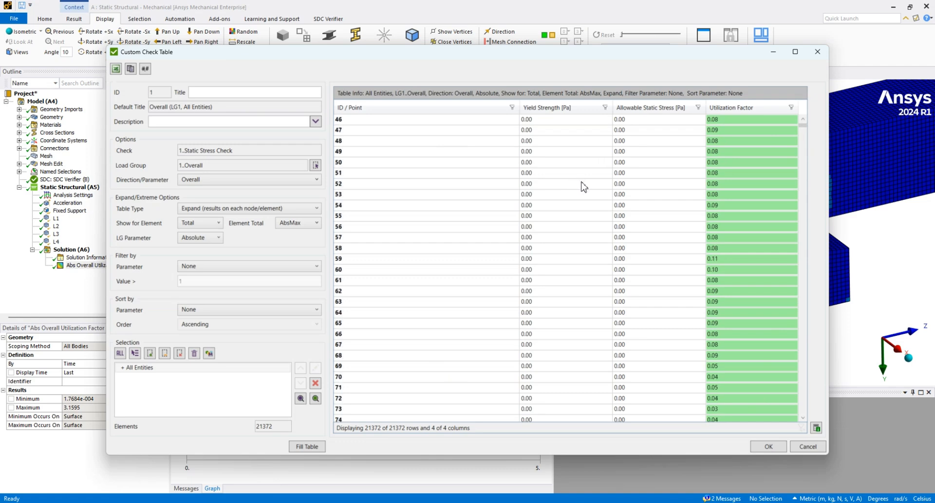